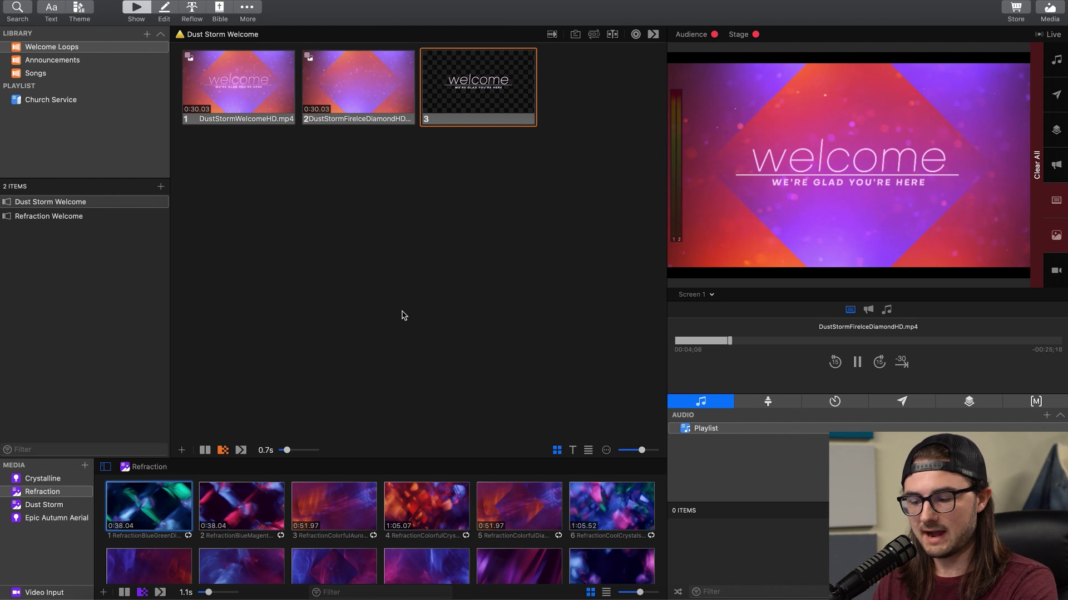
Open the Inspector's Effects settings for the fourth Refraction crystals clip
right_click(409, 509)
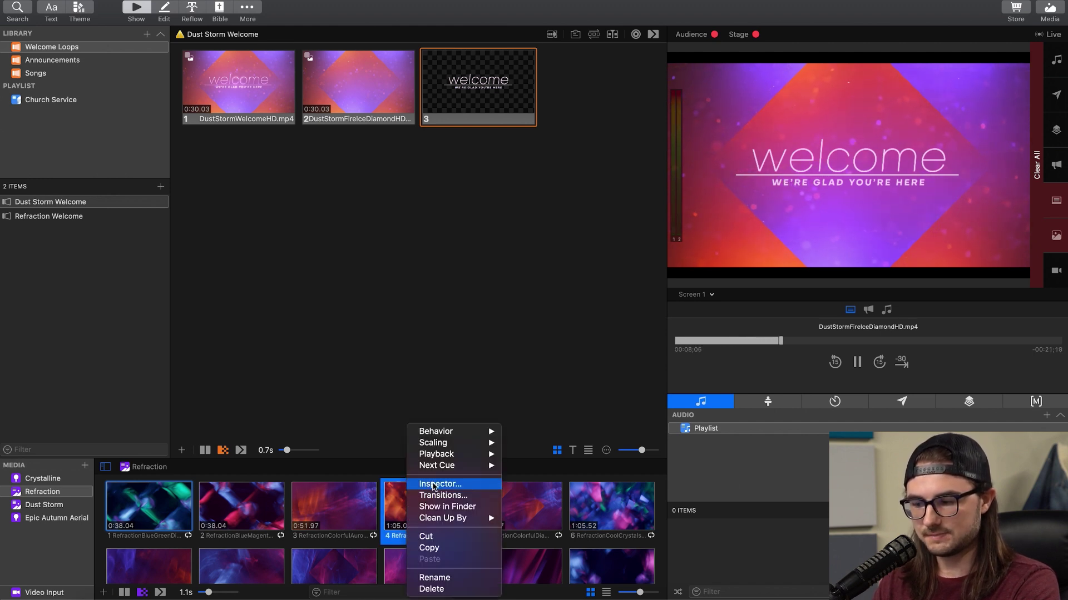
left_click(438, 484)
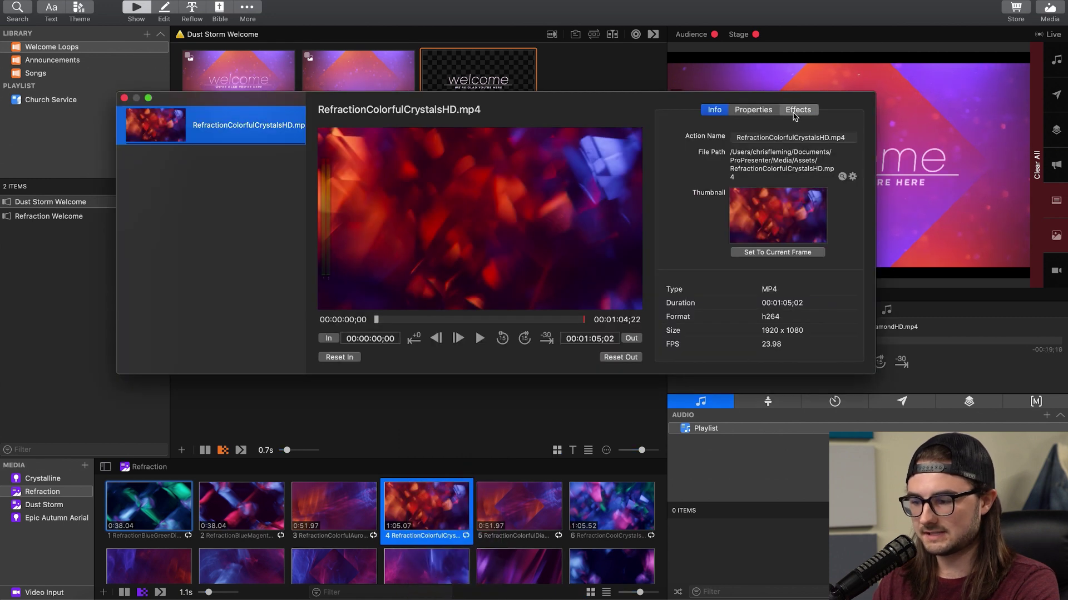
left_click(798, 111)
Add the Adjust Color and Color Filter effects to the crystals clip
left_click(761, 161)
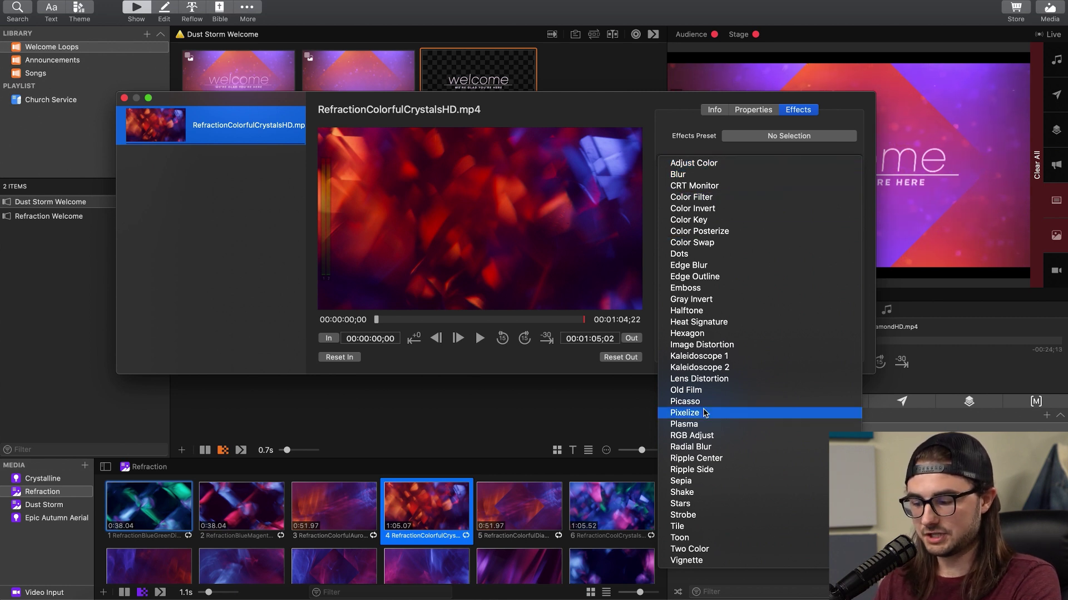
left_click(692, 164)
left_click(770, 247)
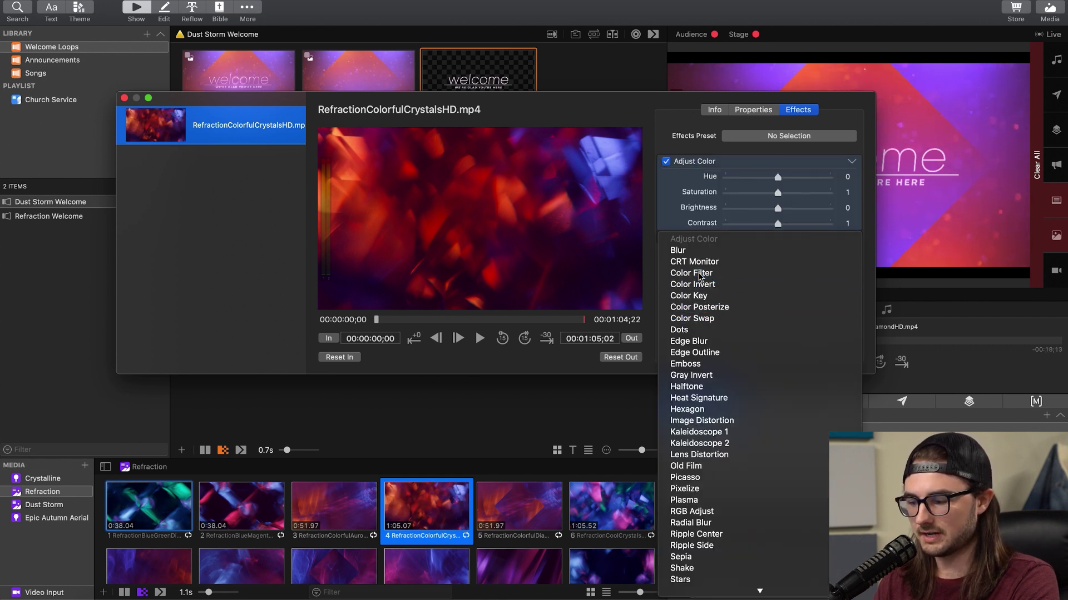
left_click(698, 273)
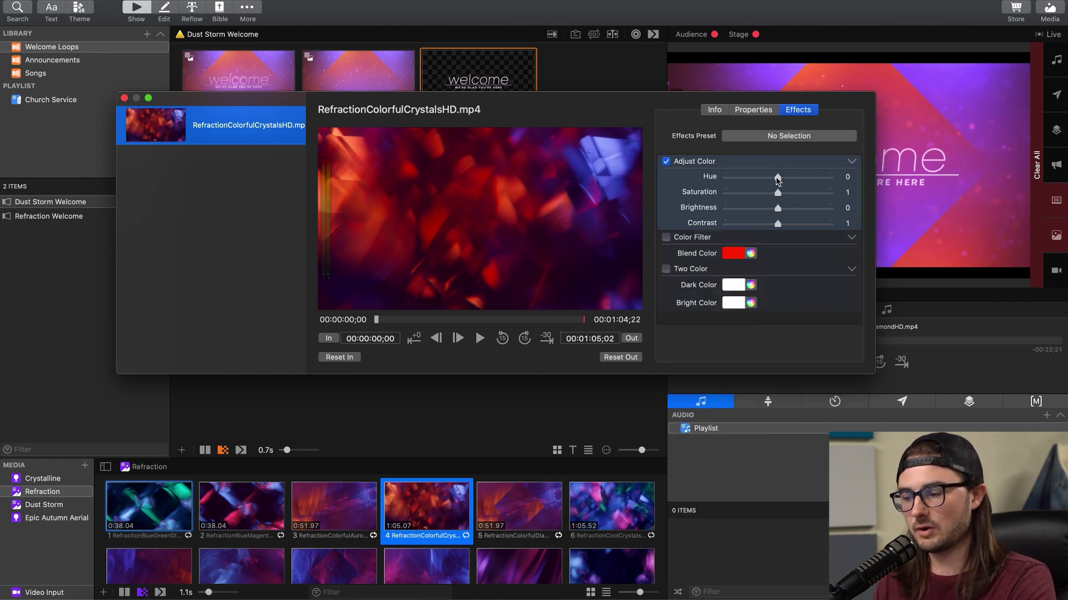
Shift Adjust Color hue to about -1.4, reset Saturation to 1, then disable Adjust Color
left_click_drag(776, 181, 737, 182)
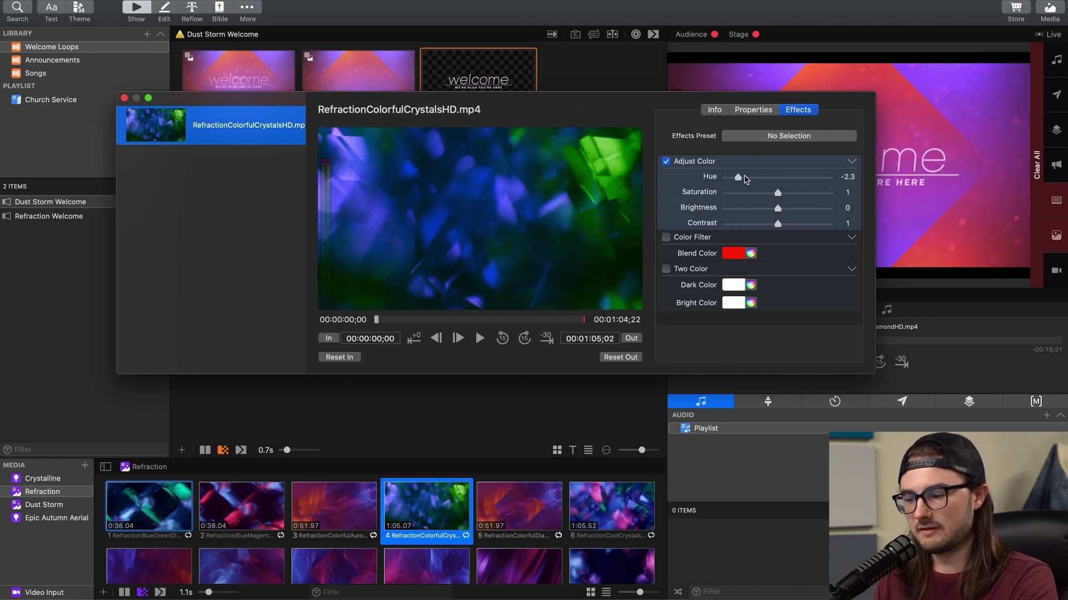
left_click_drag(744, 178, 752, 178)
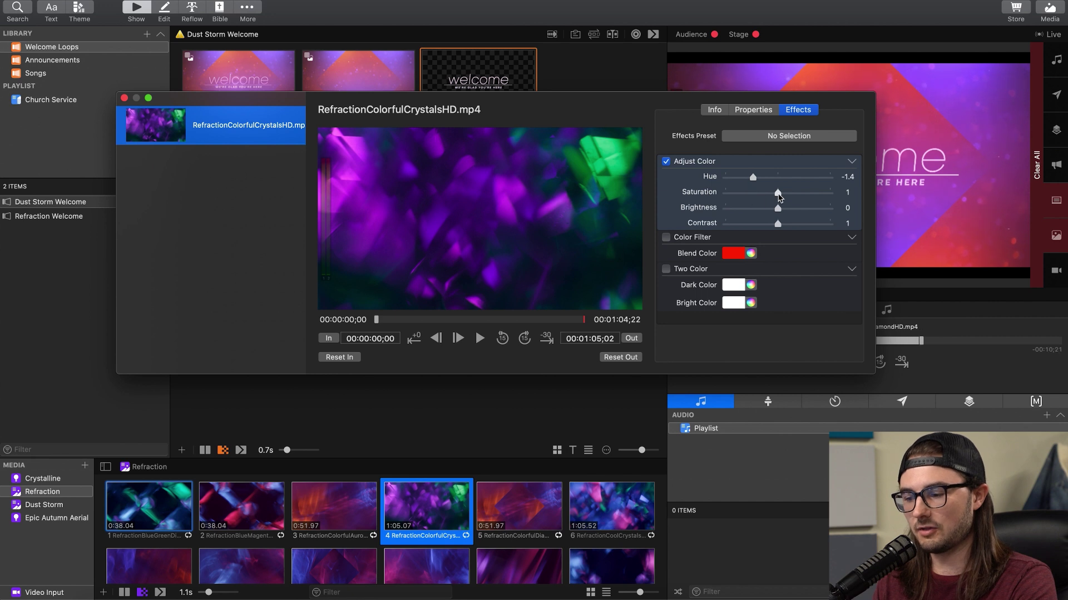
left_click_drag(778, 195, 830, 193)
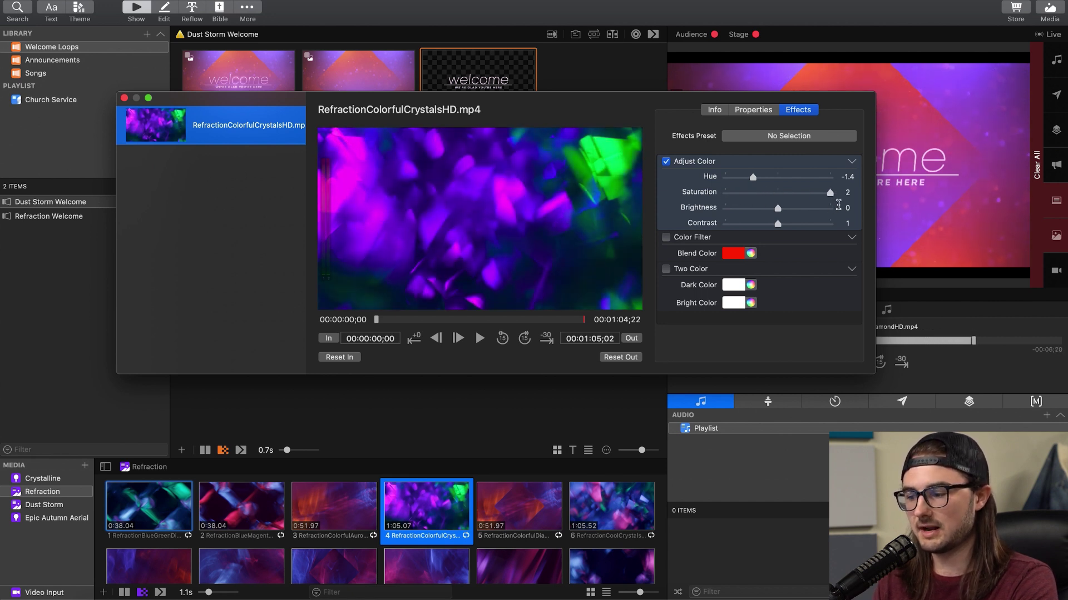
left_click_drag(829, 193, 778, 224)
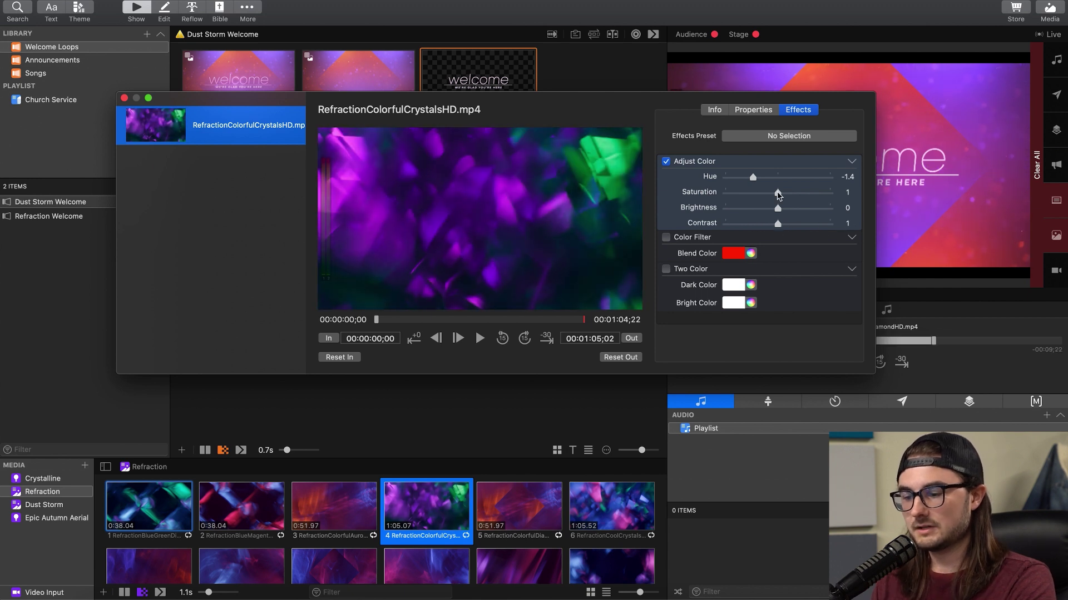
left_click(665, 162)
Enable the Color Filter effect and set its blend color to yellow
left_click(666, 237)
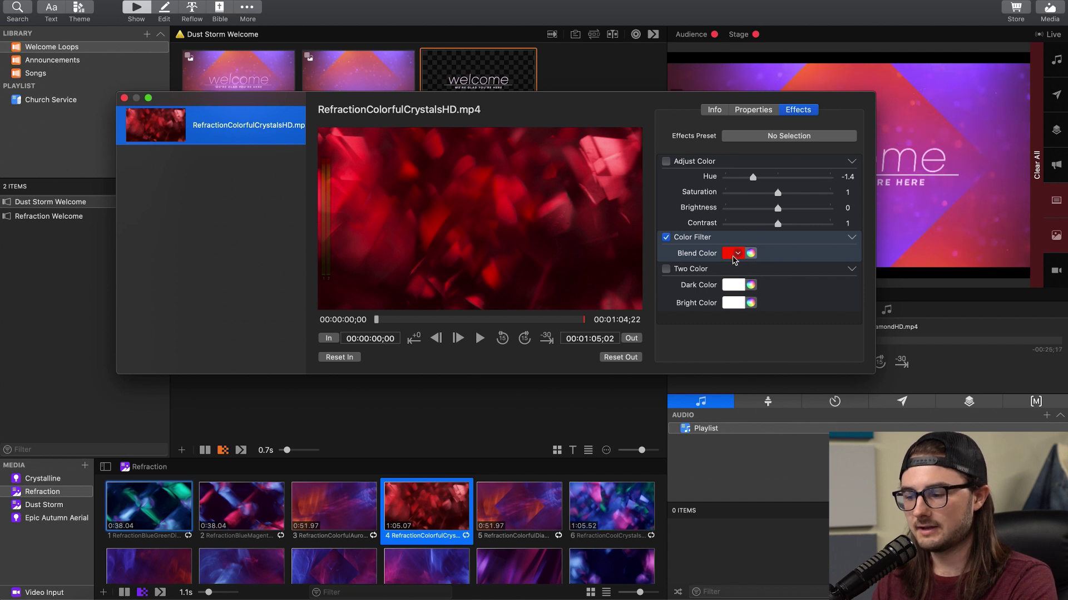
left_click(739, 254)
left_click(723, 282)
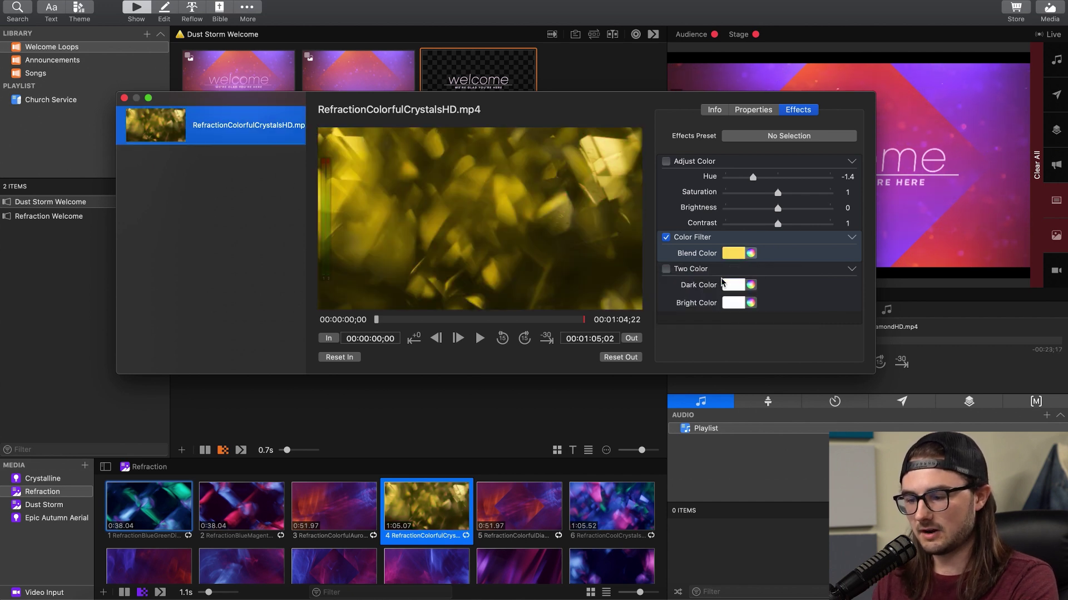
Compare against Adjust Color at hue 0.1, then return to the yellow Color Filter
left_click(666, 238)
left_click(666, 161)
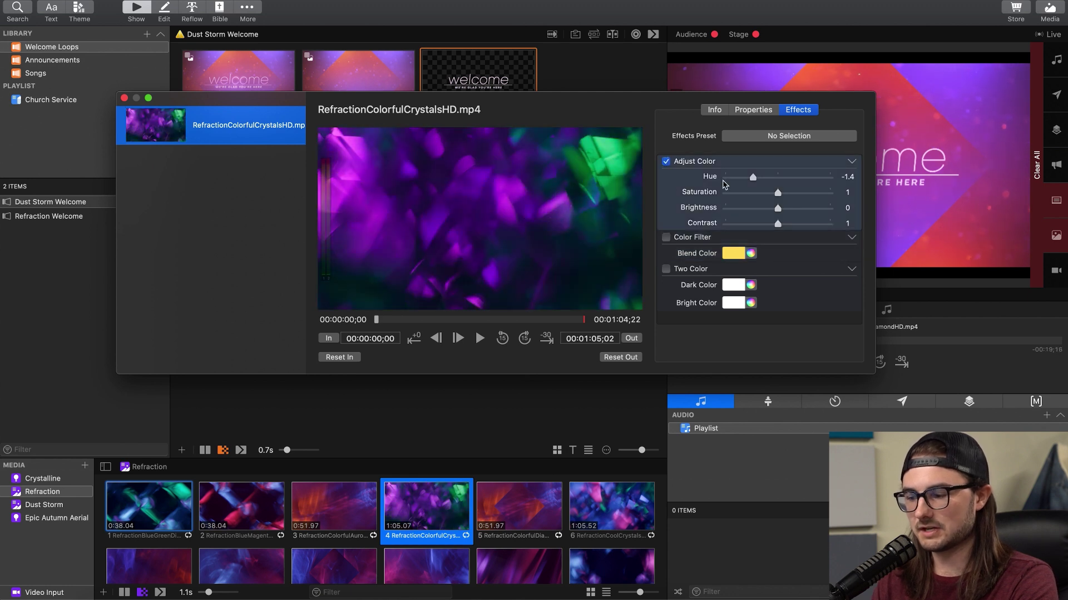
left_click_drag(751, 178, 816, 178)
left_click(666, 238)
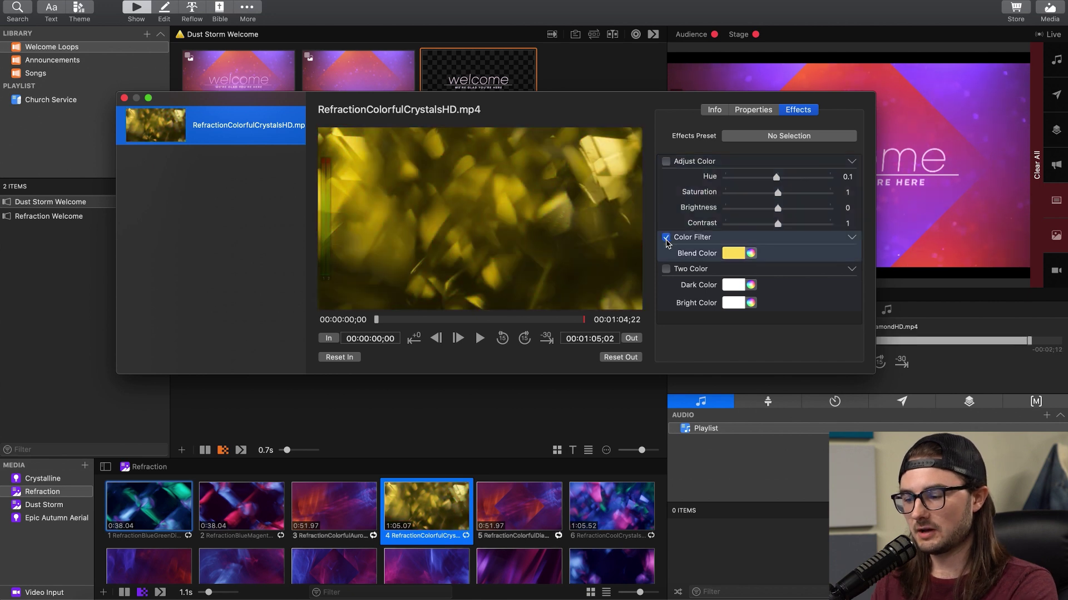
Switch to the Two Color effect alone and set its dark color to deep navy
left_click(666, 238)
left_click(666, 269)
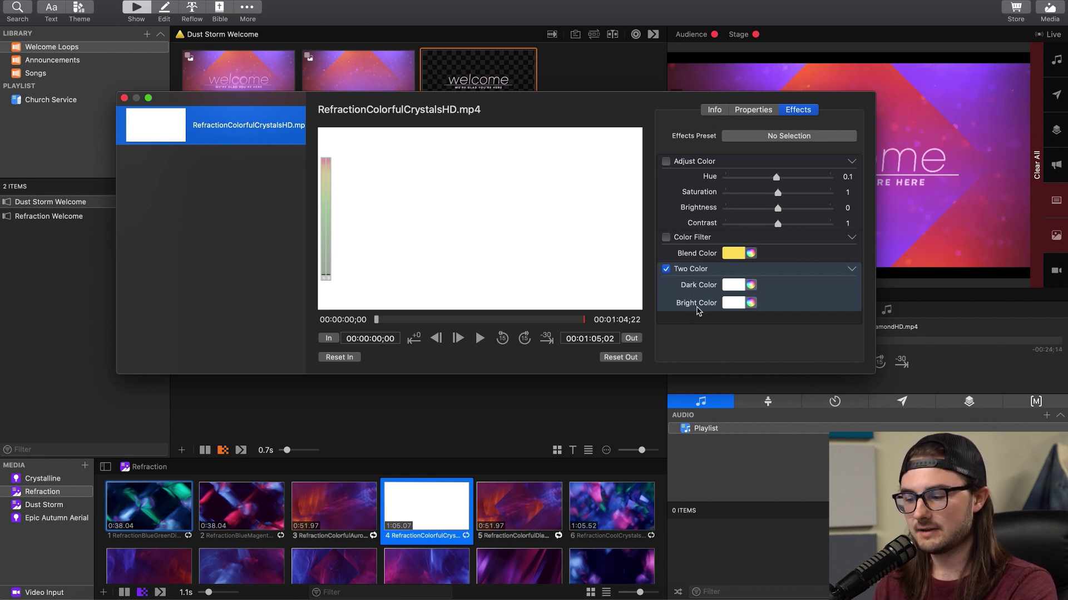
left_click(737, 286)
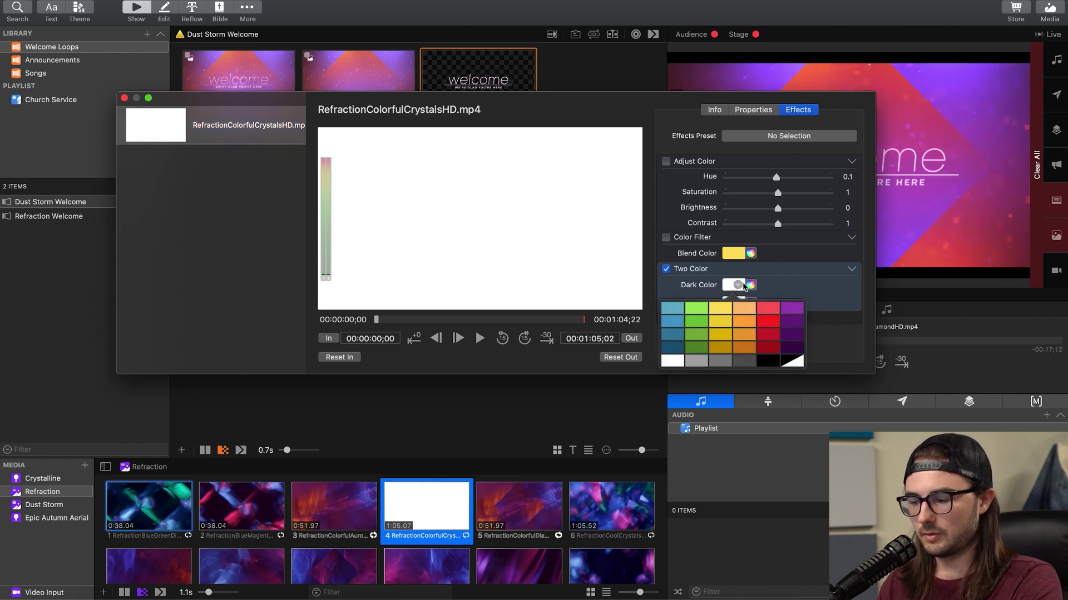
left_click(750, 285)
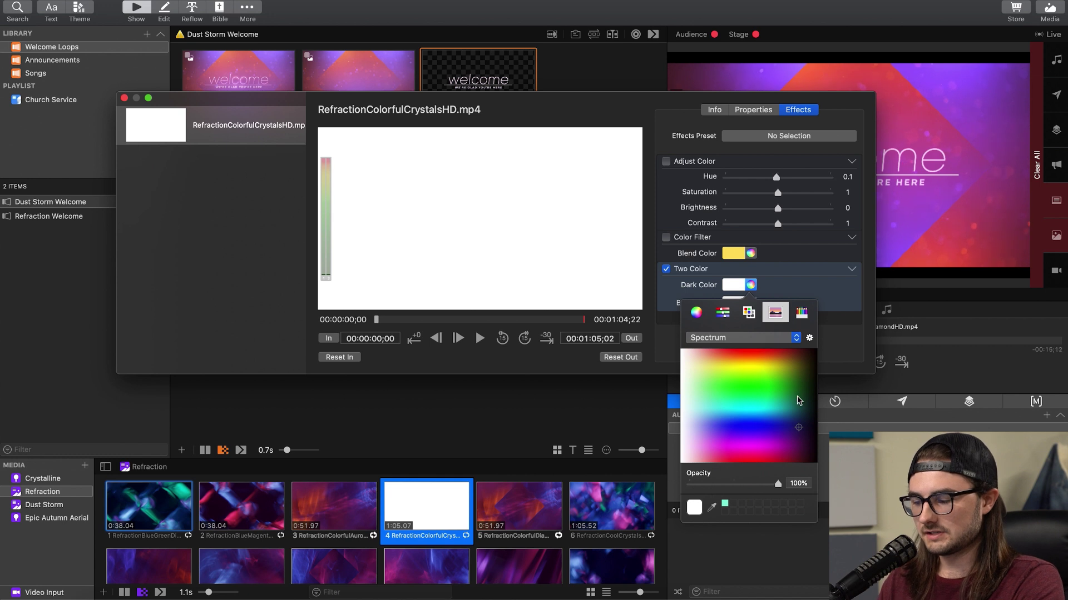
left_click(796, 426)
left_click_drag(798, 422, 799, 423)
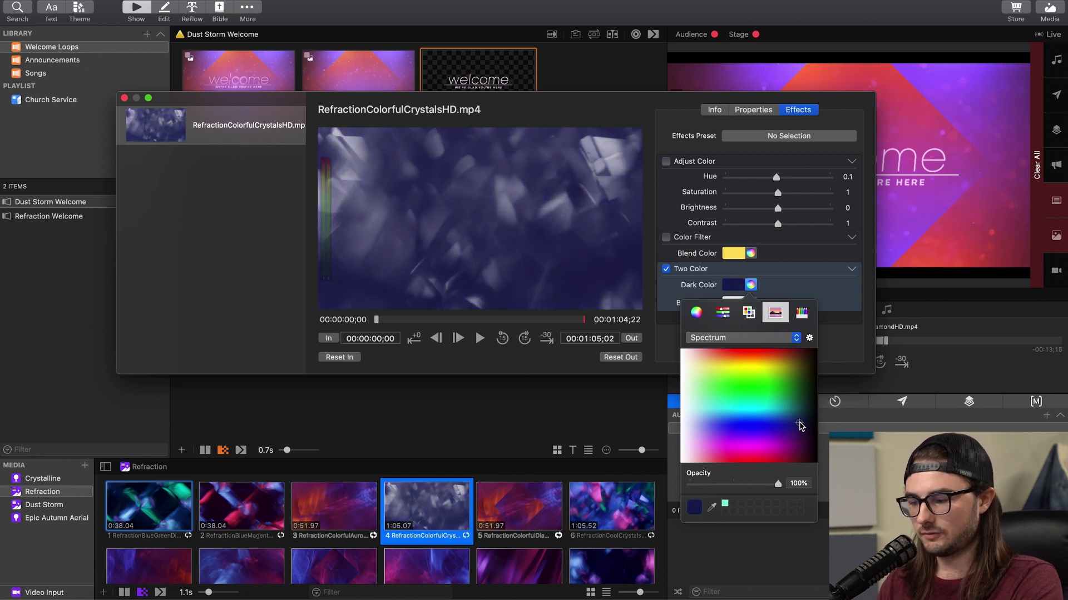
left_click(767, 306)
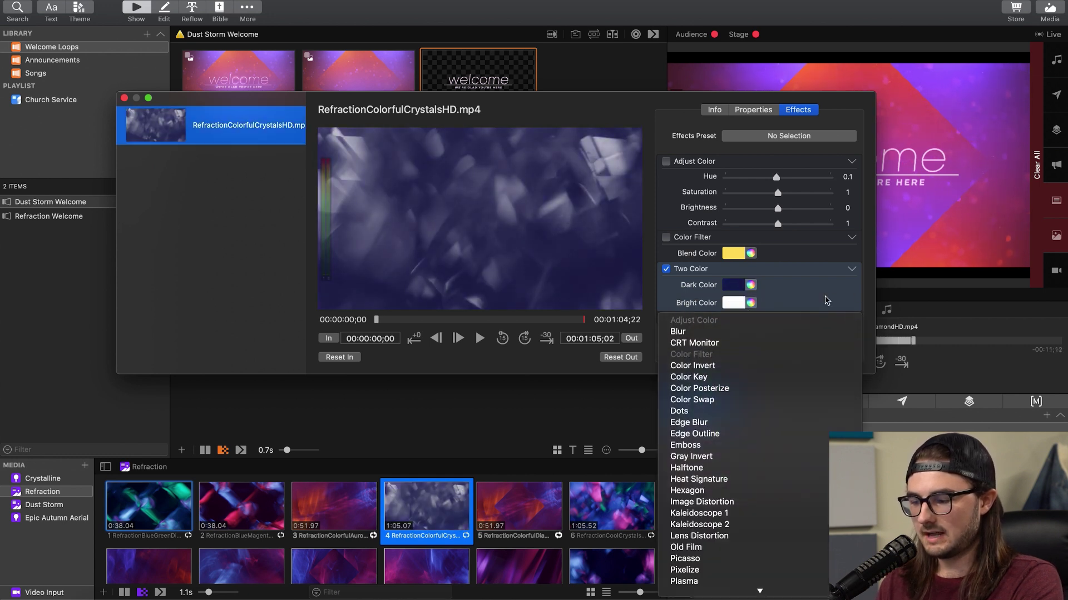
Set the Two Color bright color to cyan and bring up the Effects Preset menu
left_click(768, 306)
left_click(750, 303)
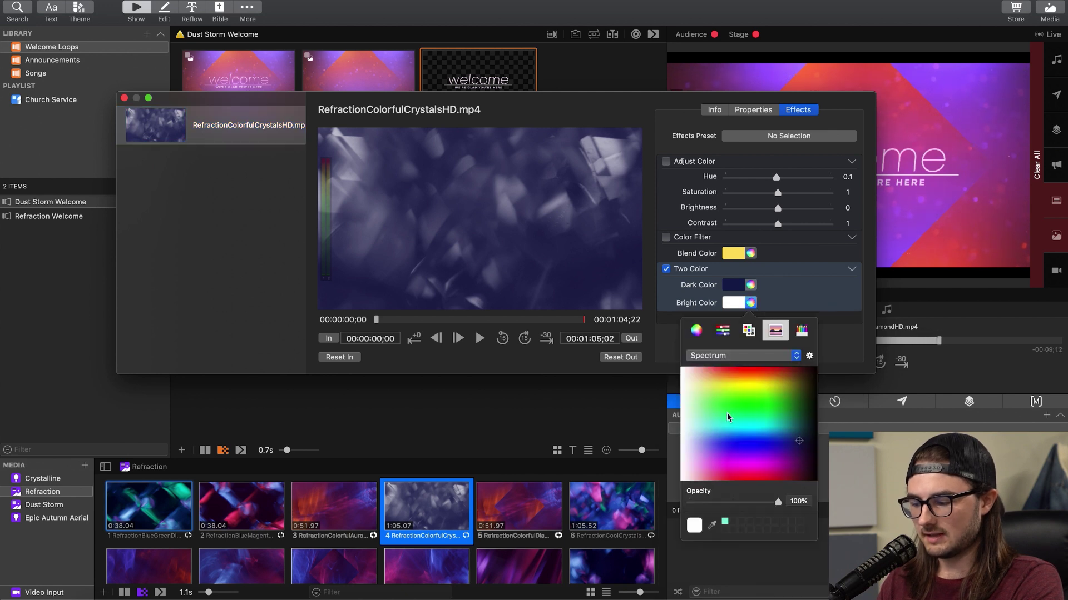
left_click(715, 427)
left_click_drag(715, 428, 720, 429)
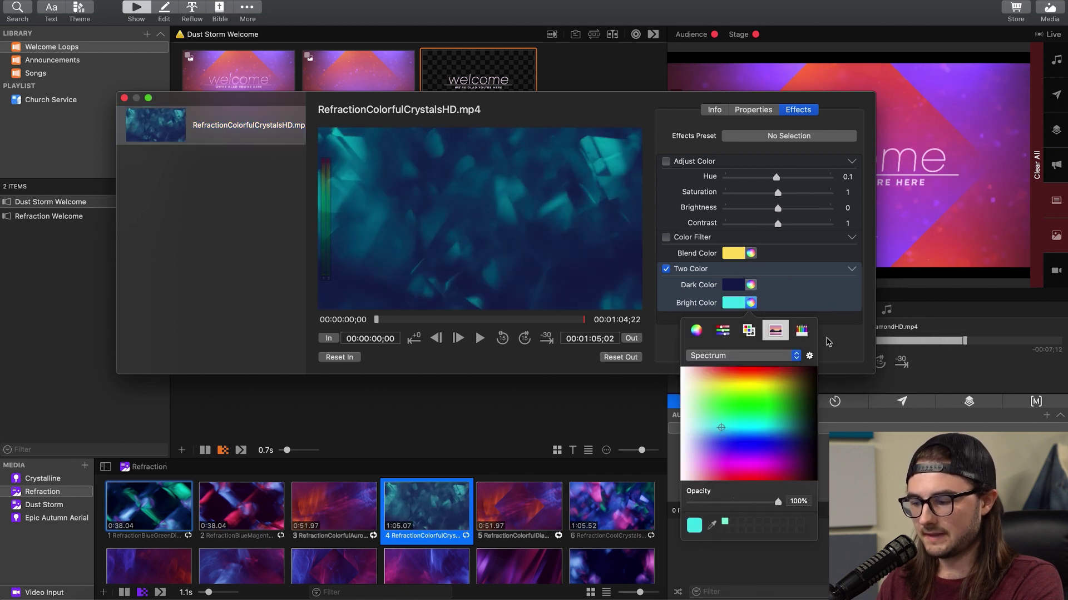
left_click(832, 307)
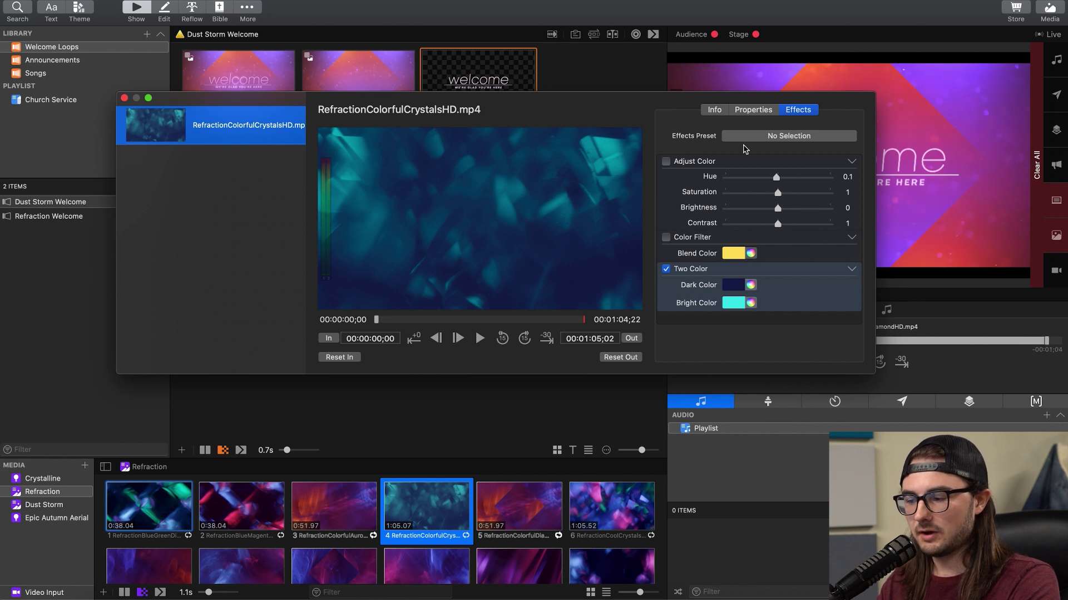
left_click(761, 135)
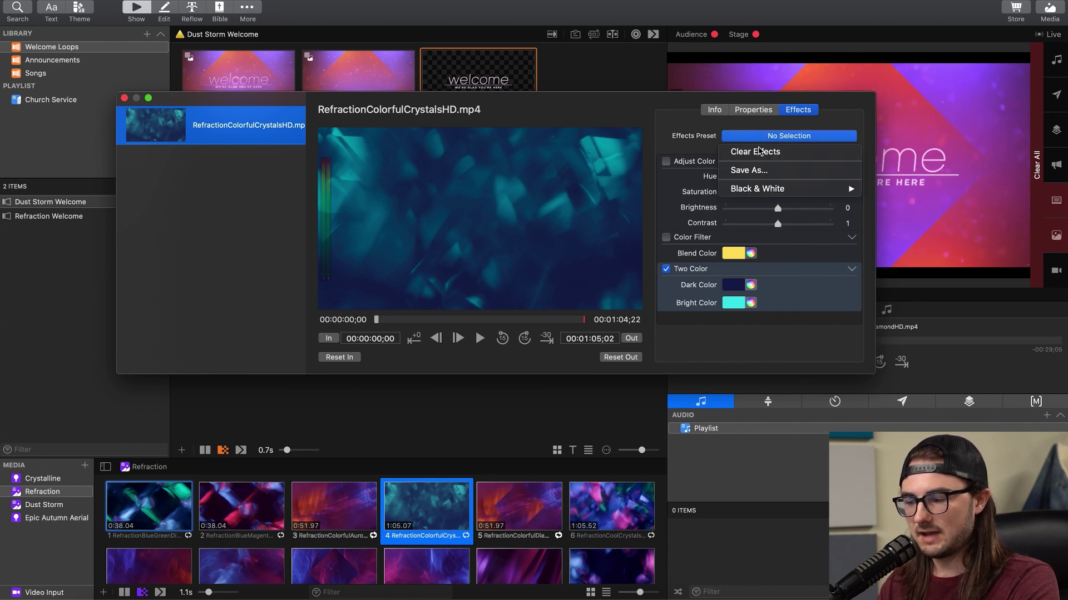
Choose Clear Effects to strip every effect from the crystals clip
left_click(760, 151)
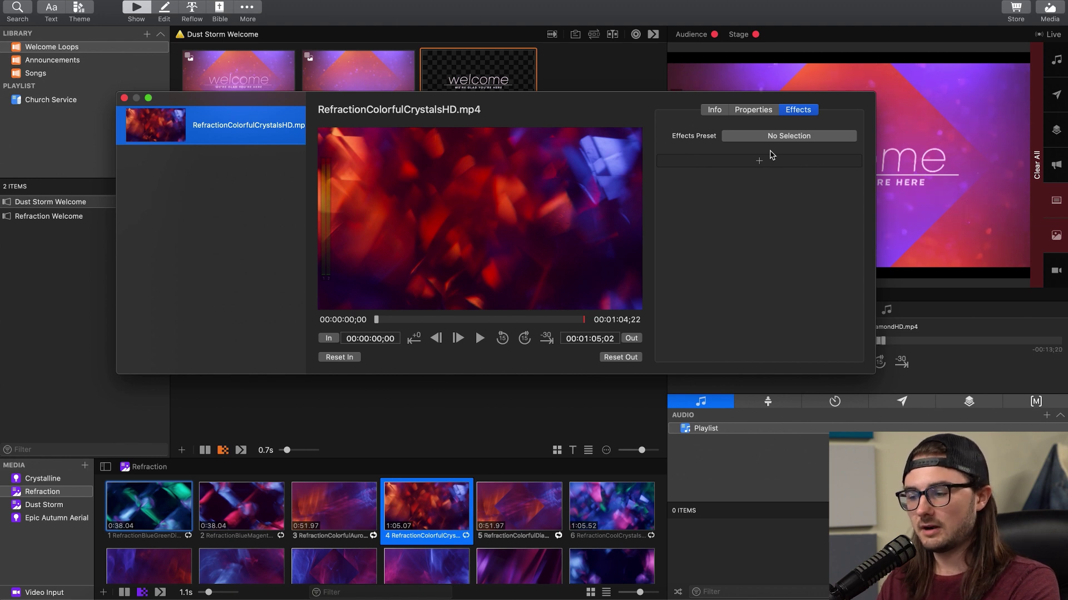
left_click(760, 161)
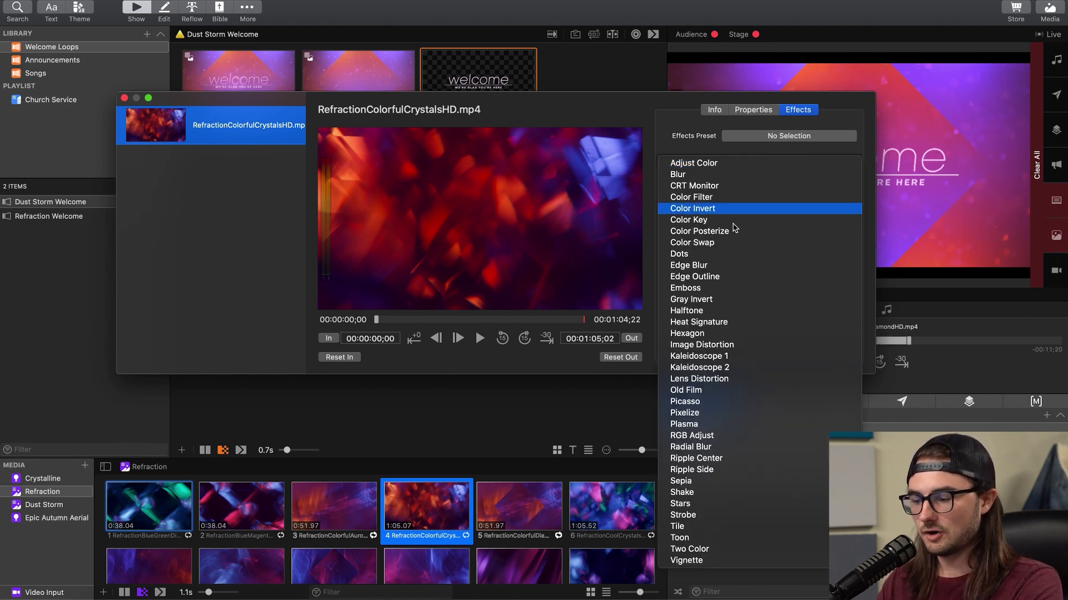
Add Hexagon and Kaleidoscope 2 effects, with Hexagon Size raised to 100
left_click(692, 333)
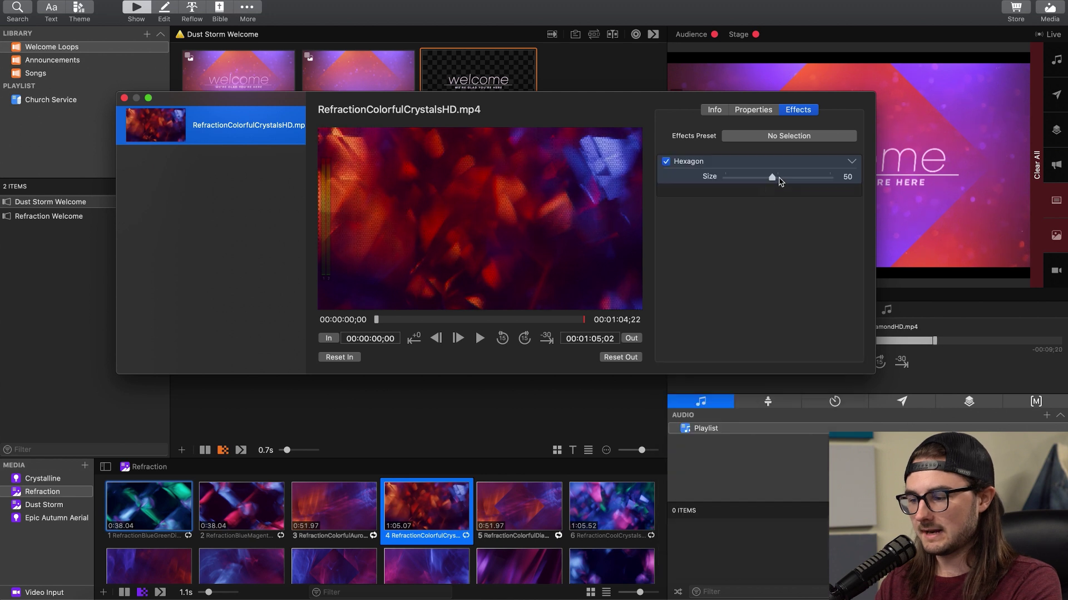
left_click(775, 191)
left_click(699, 400)
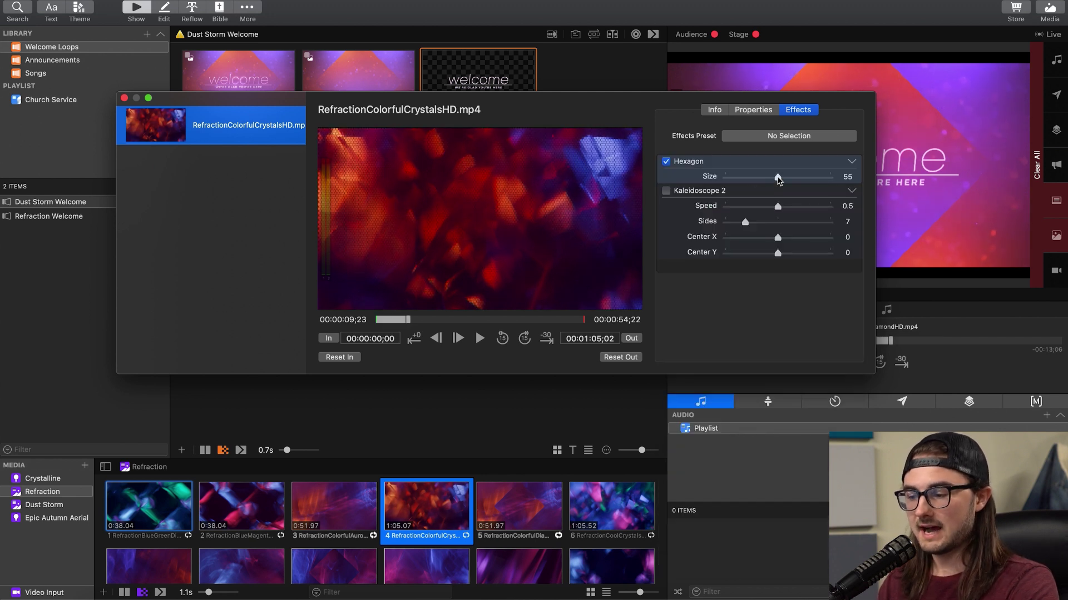
left_click_drag(778, 178, 834, 184)
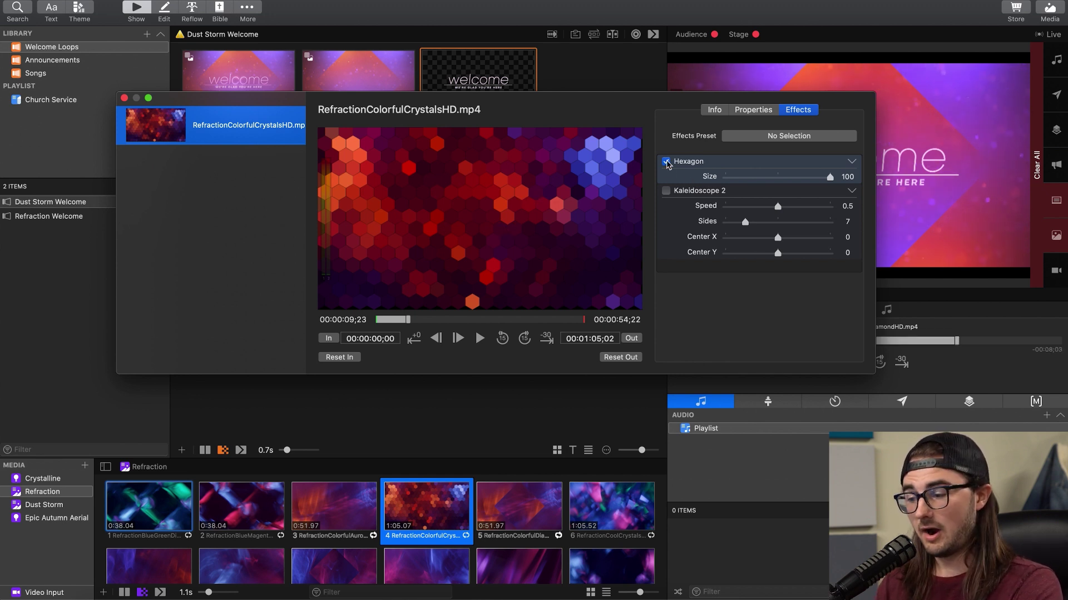
Turn off Hexagon and enable Kaleidoscope 2 at speed 0.05 with 4 sides
left_click(666, 161)
left_click(665, 191)
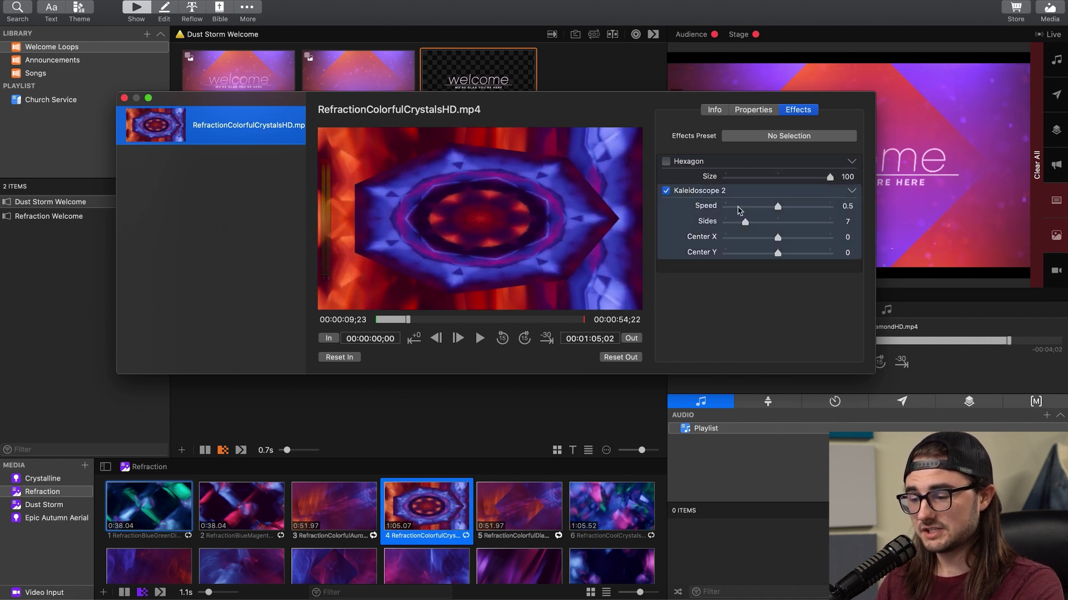
left_click_drag(779, 209, 732, 211)
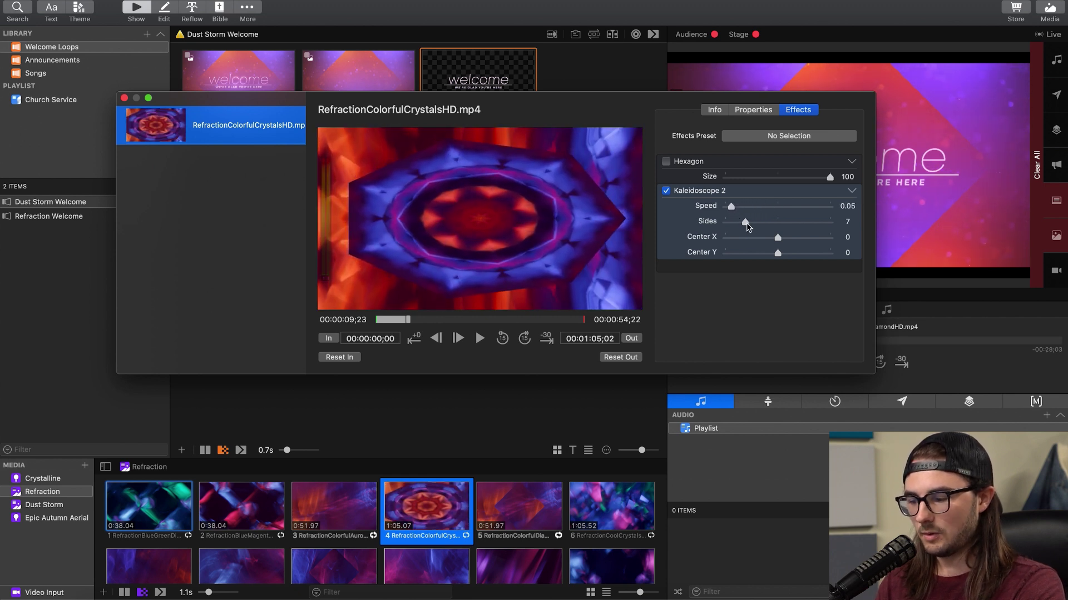
left_click_drag(746, 224, 732, 227)
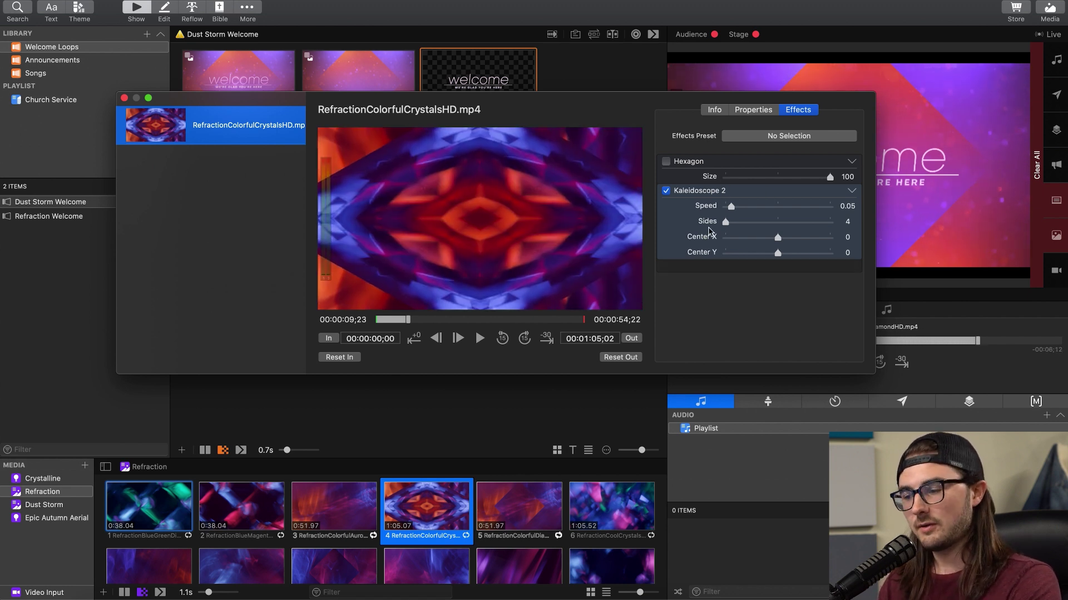
Clear all effects, then add Adjust Color with Saturation 0 for a greyscale clip
left_click(762, 139)
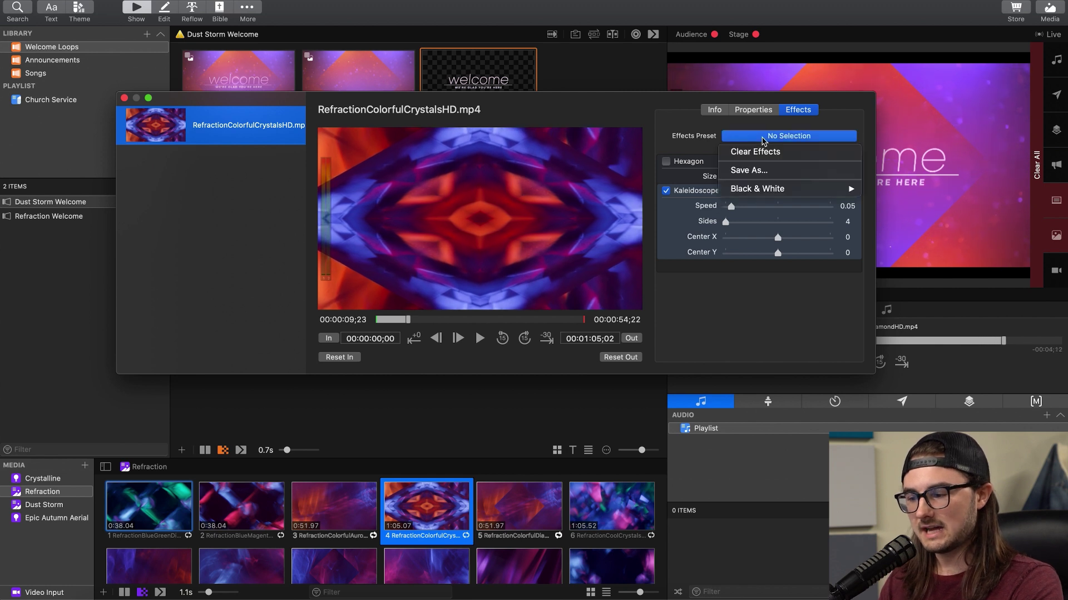
left_click(751, 153)
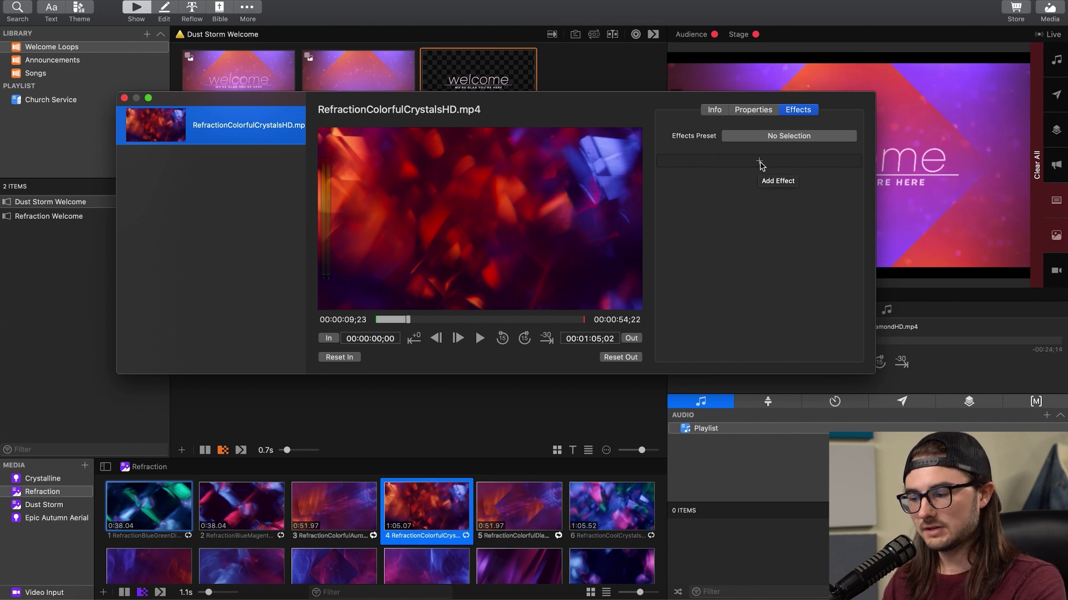
left_click(760, 162)
left_click(717, 165)
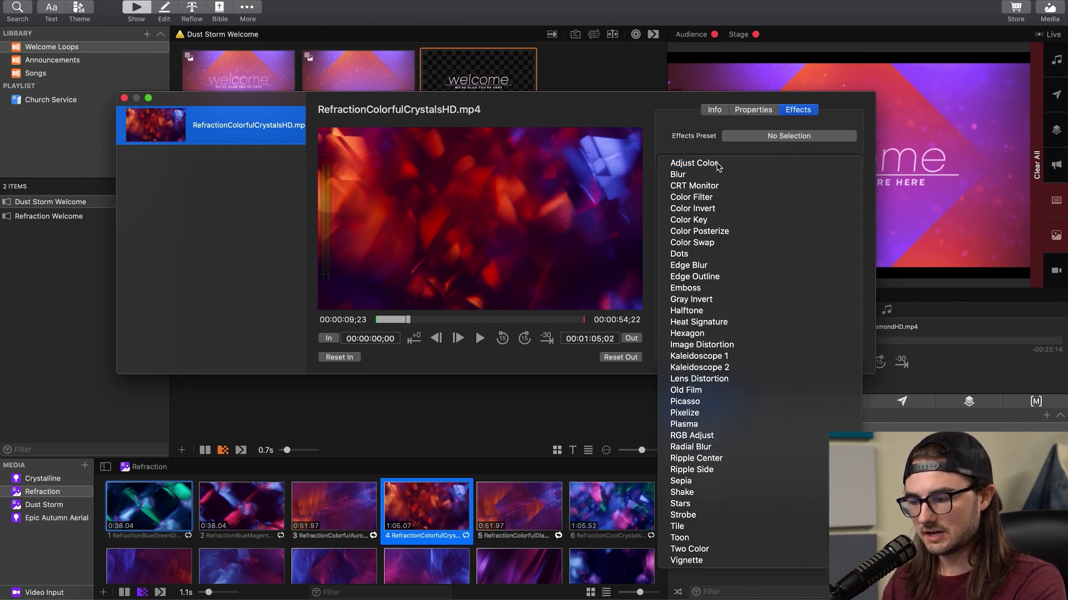
left_click_drag(777, 193, 716, 195)
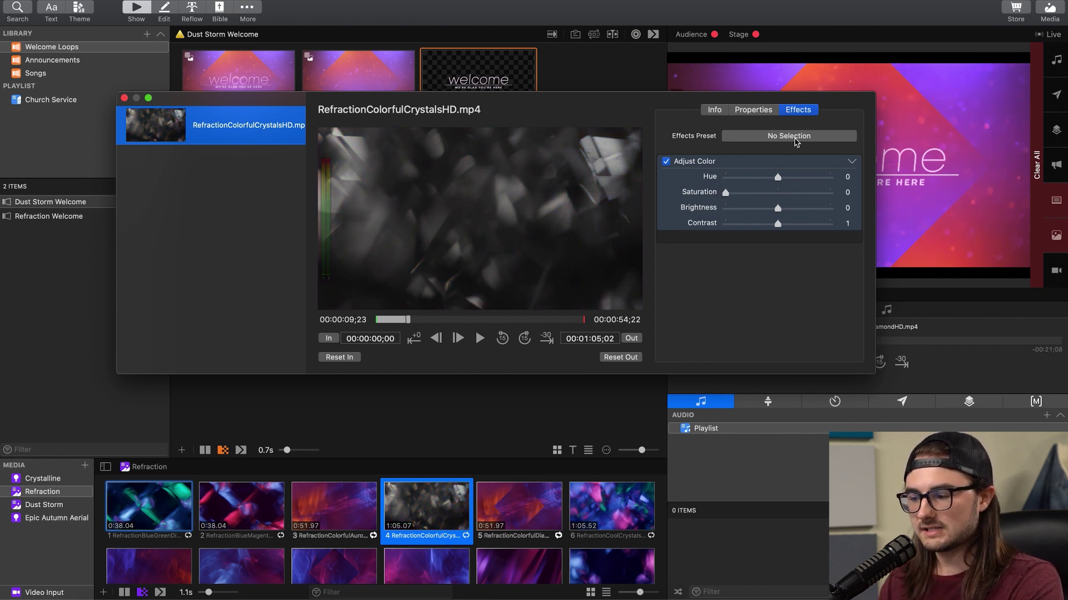
left_click(793, 137)
Cancel Save As, clear the effects, and apply the Black & White preset to the clip
left_click(763, 169)
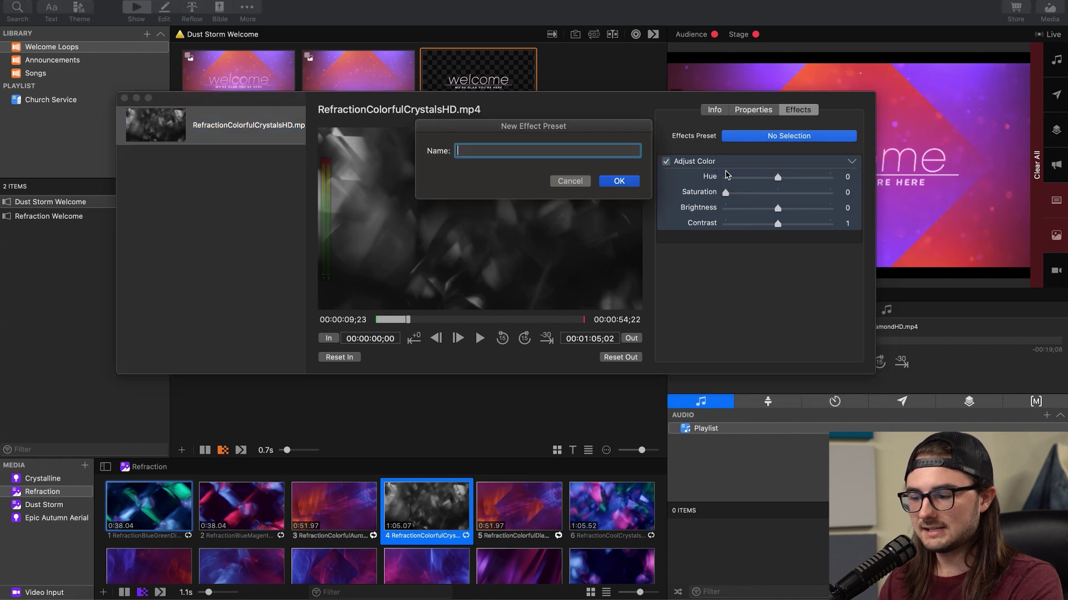
left_click(572, 182)
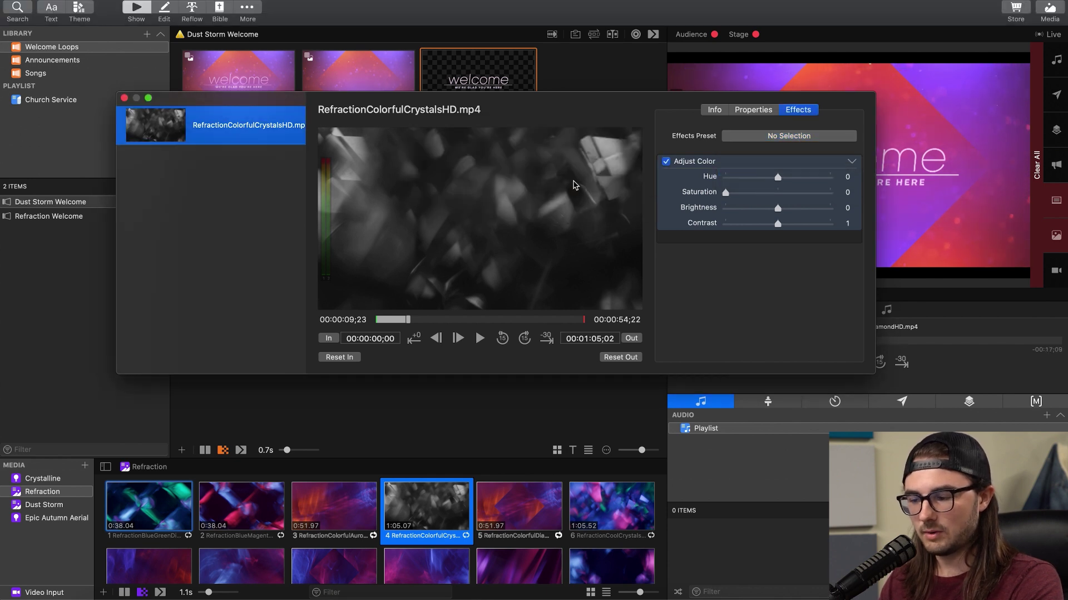
left_click(772, 139)
left_click(756, 151)
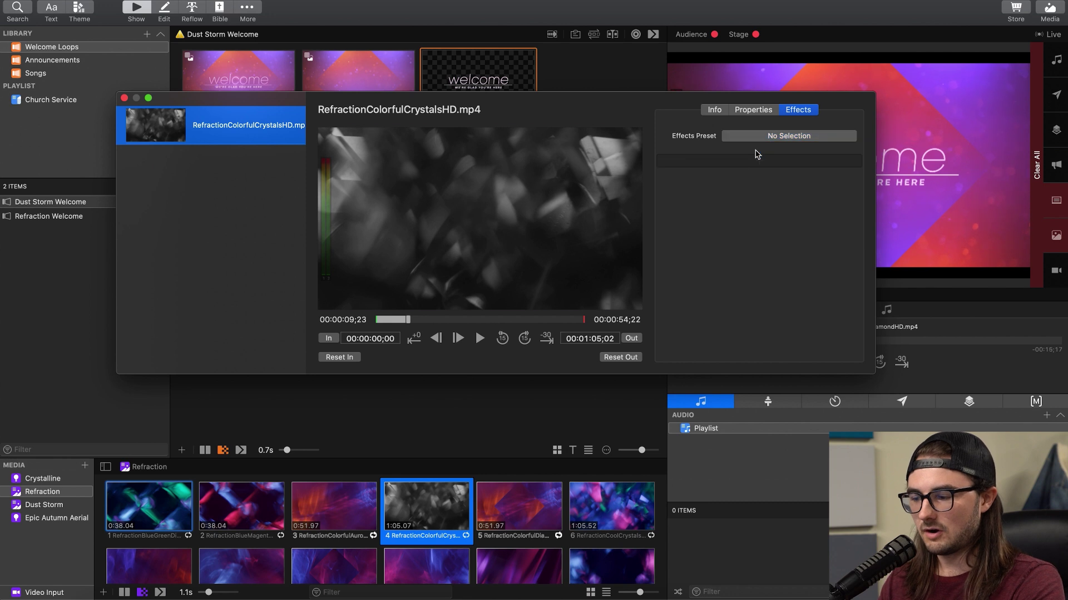
left_click(776, 137)
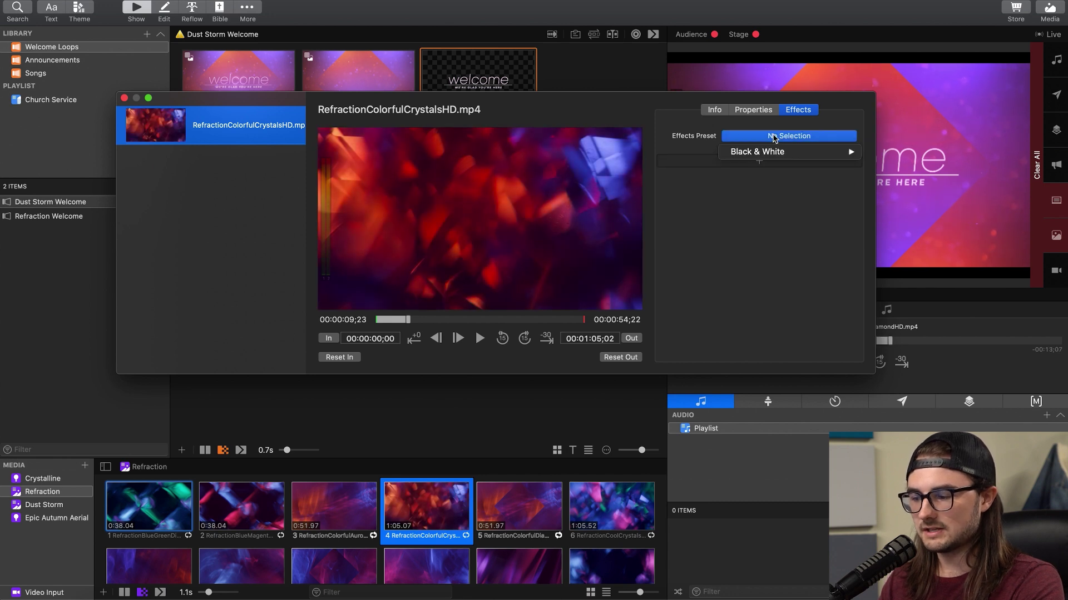
mouse_move(745, 154)
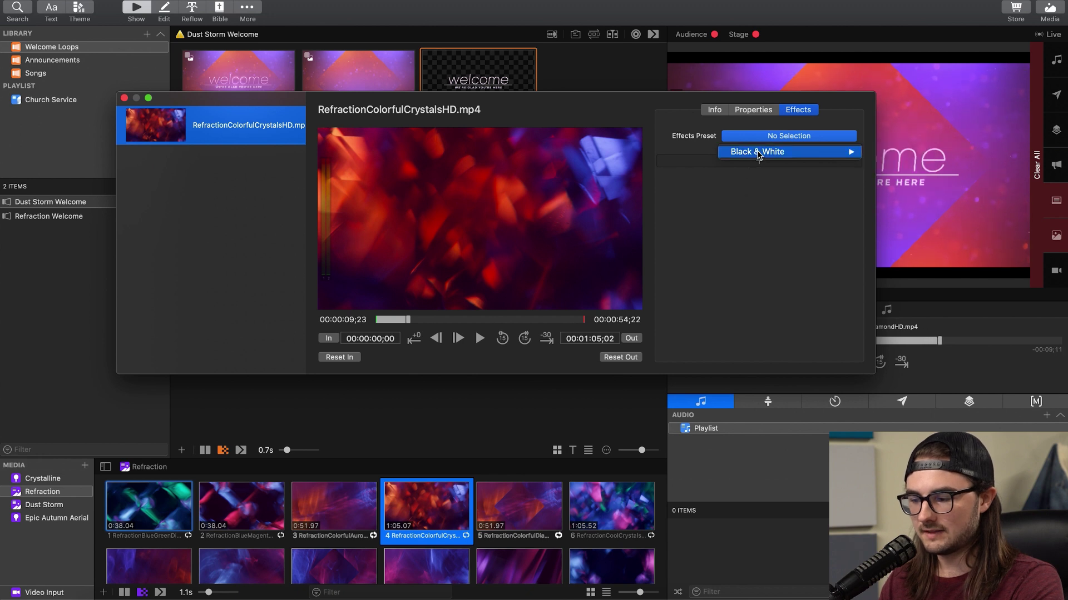
left_click(757, 152)
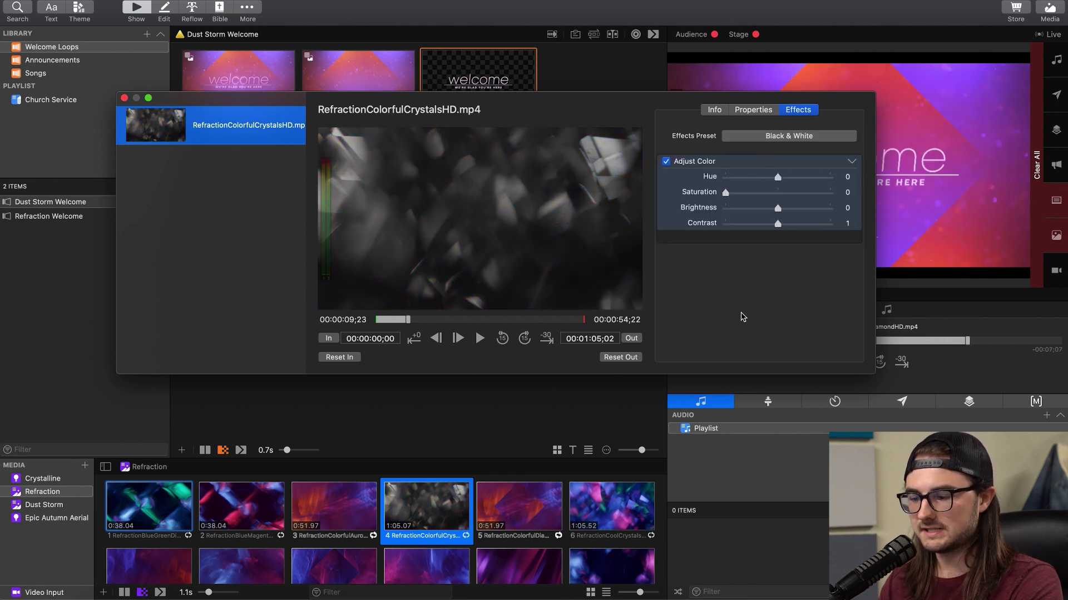